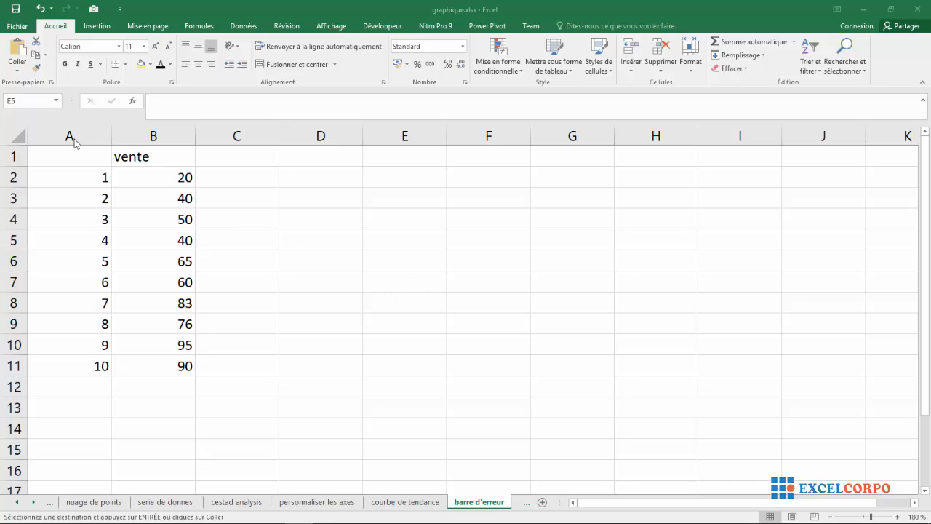
left_click(132, 175)
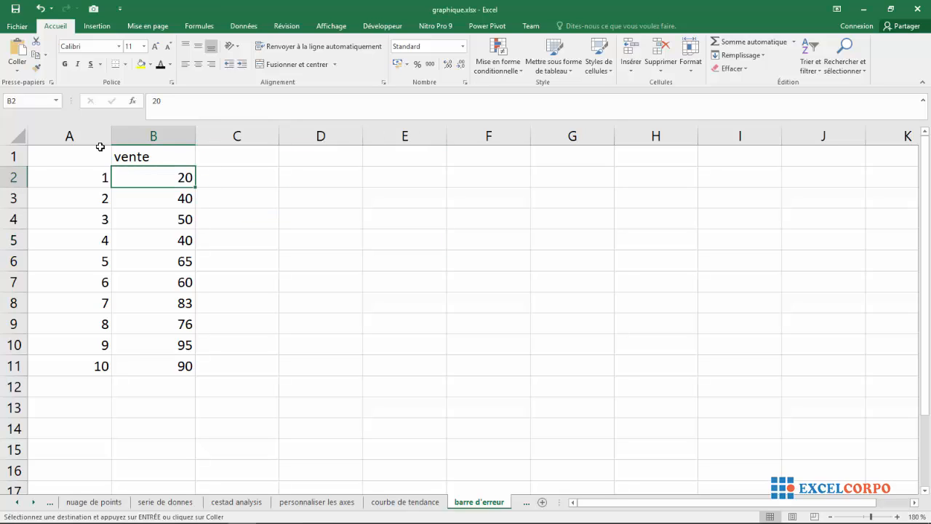
left_click(80, 131)
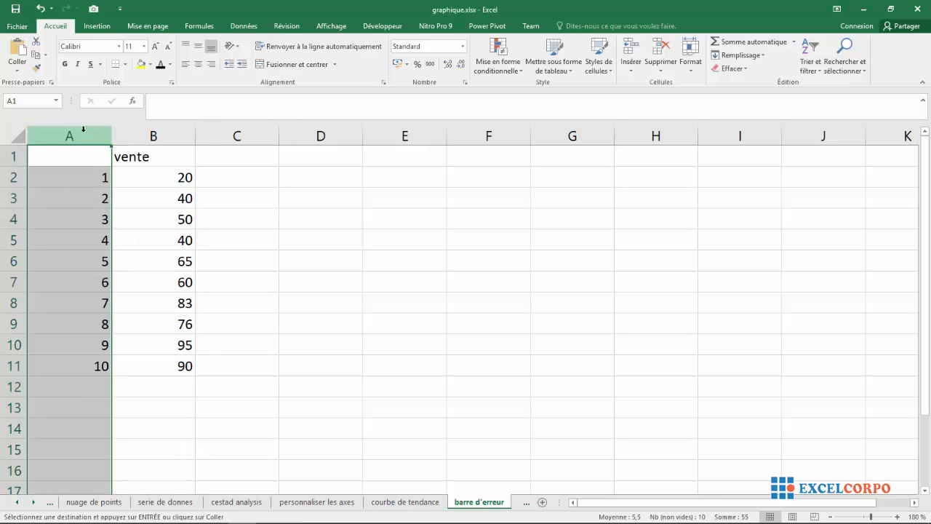
left_click(155, 134)
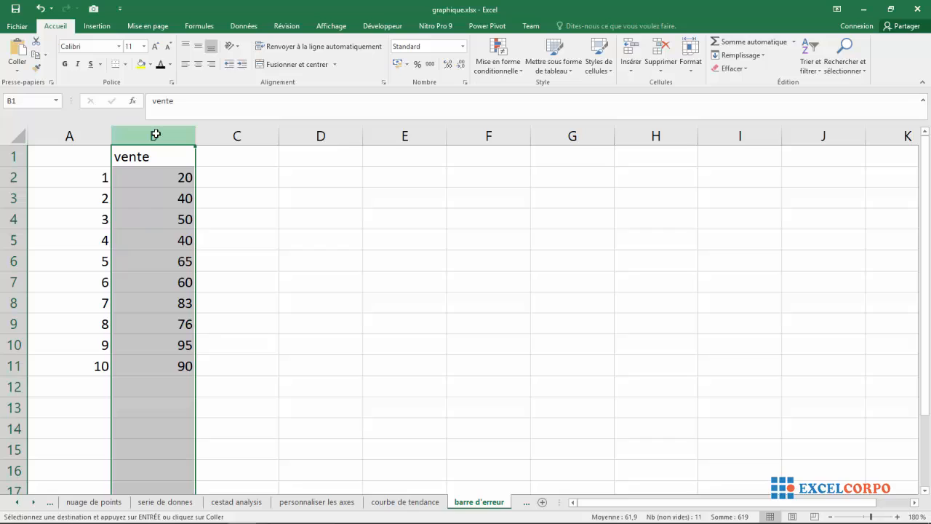
left_click(85, 130)
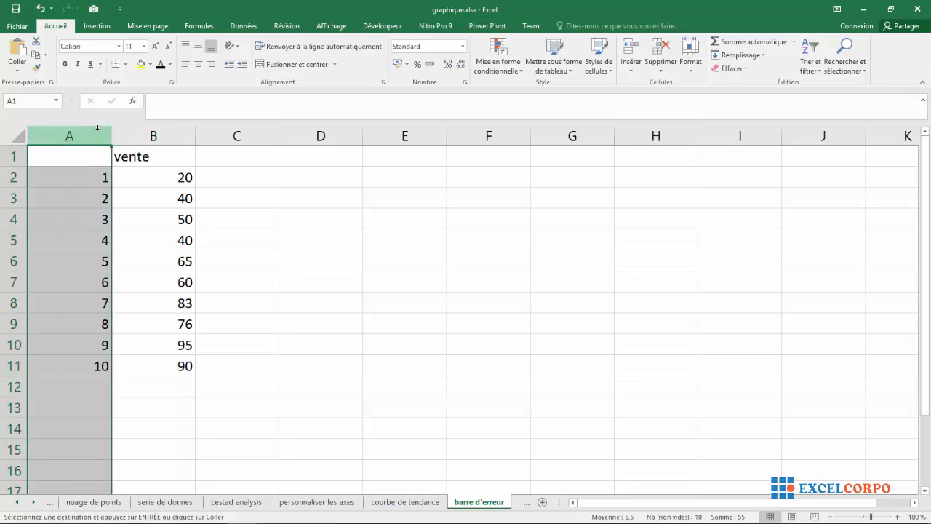
left_click(149, 136)
left_click(68, 158)
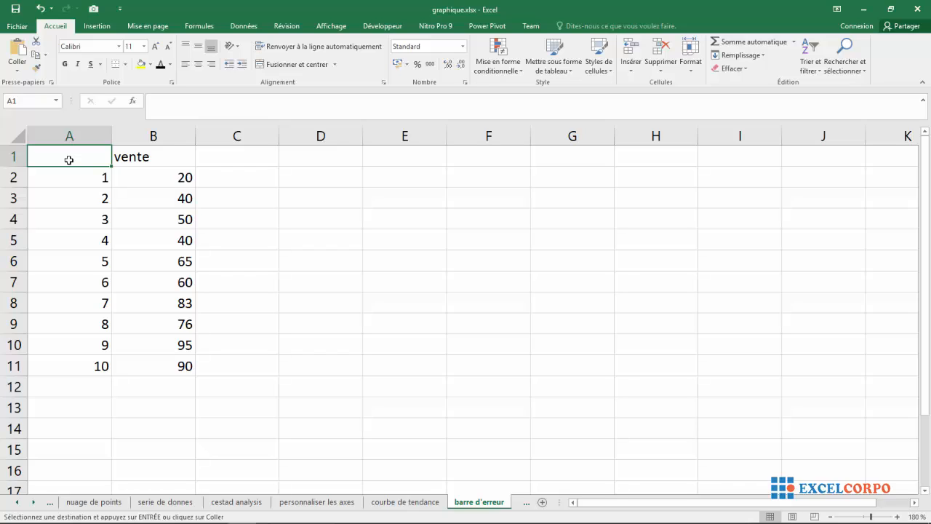
left_click(93, 132)
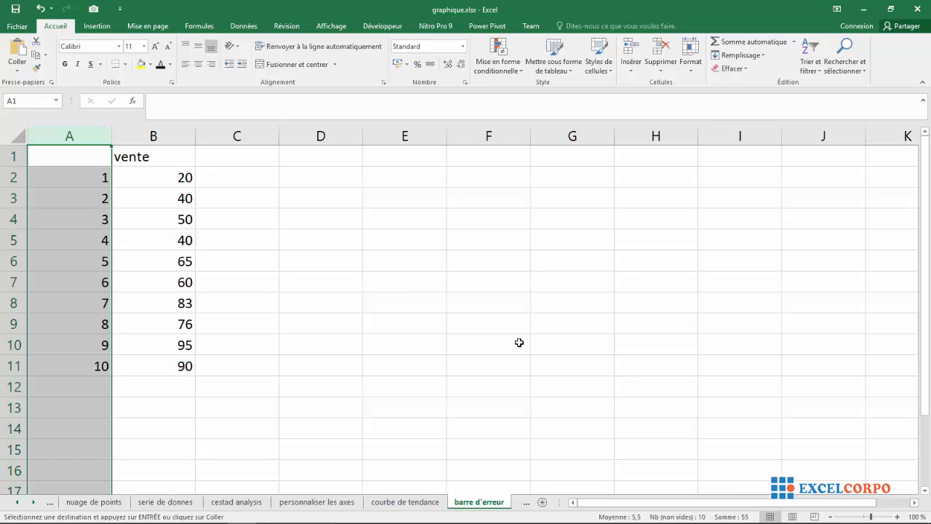
Insert a 2D line chart with markers from the data range A1:B11
left_click_drag(68, 160, 187, 367)
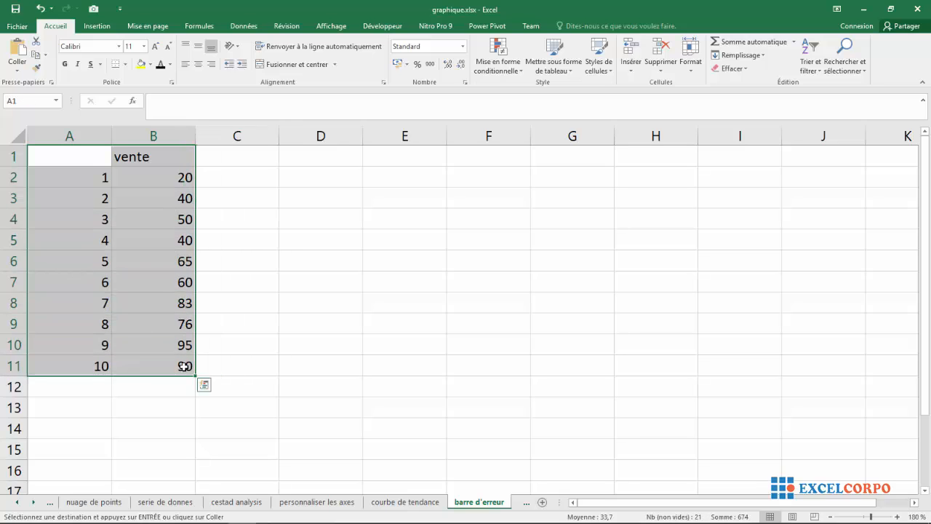
left_click(97, 26)
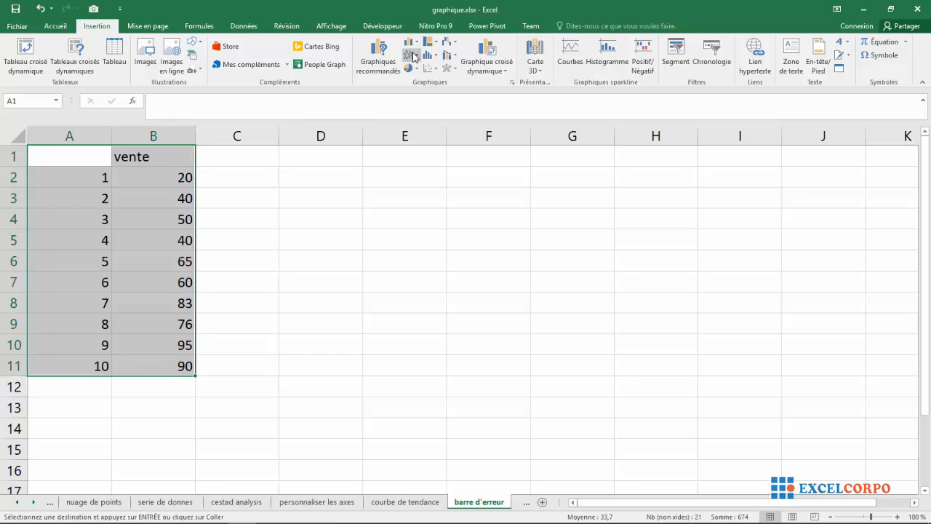
left_click(414, 57)
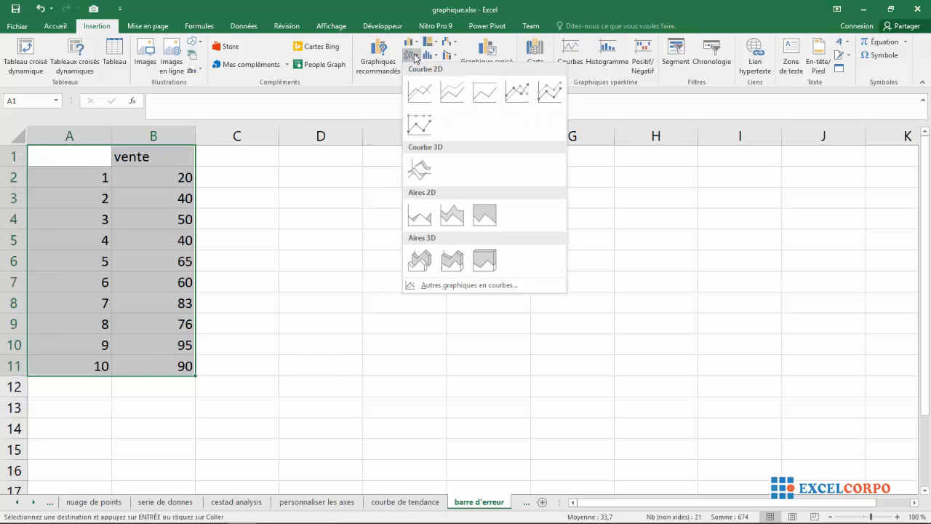
left_click(518, 93)
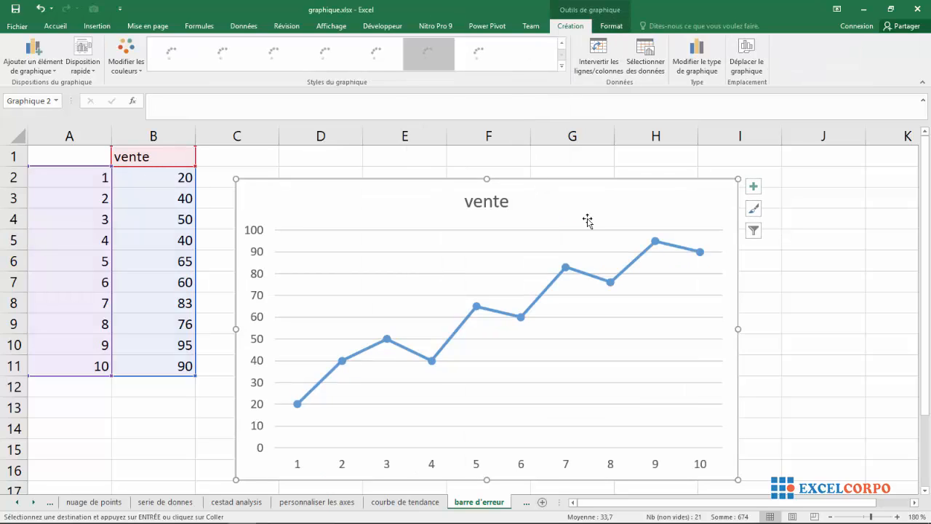
Change the chart title to "vente par periode"
left_click(499, 201)
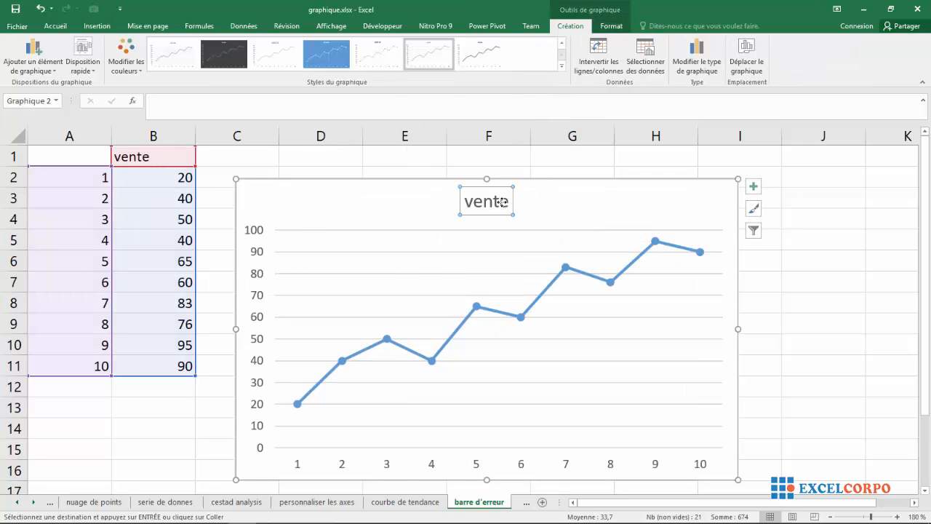
left_click(509, 202)
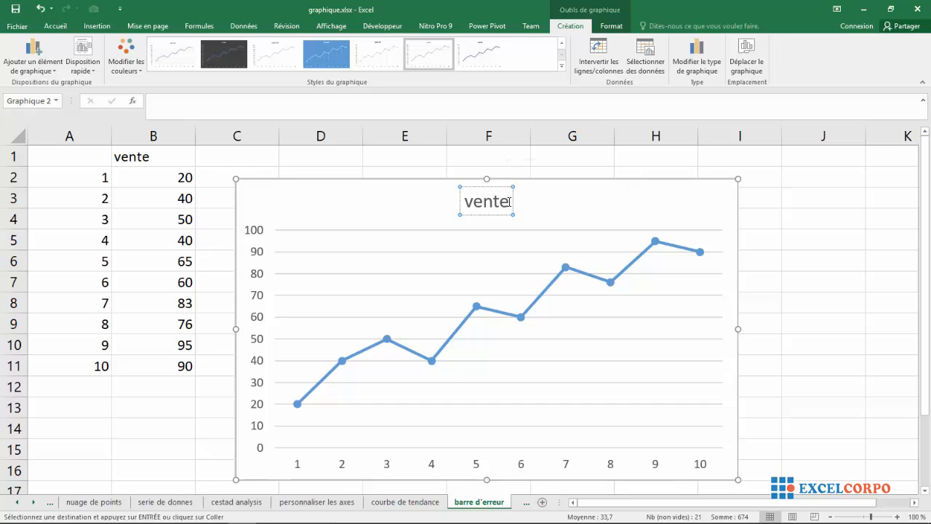
type("p")
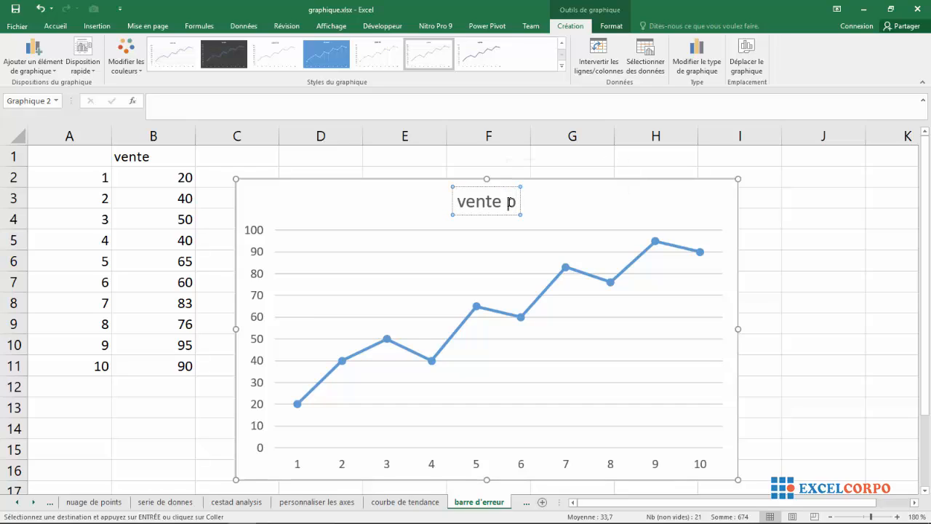
type("ar pe")
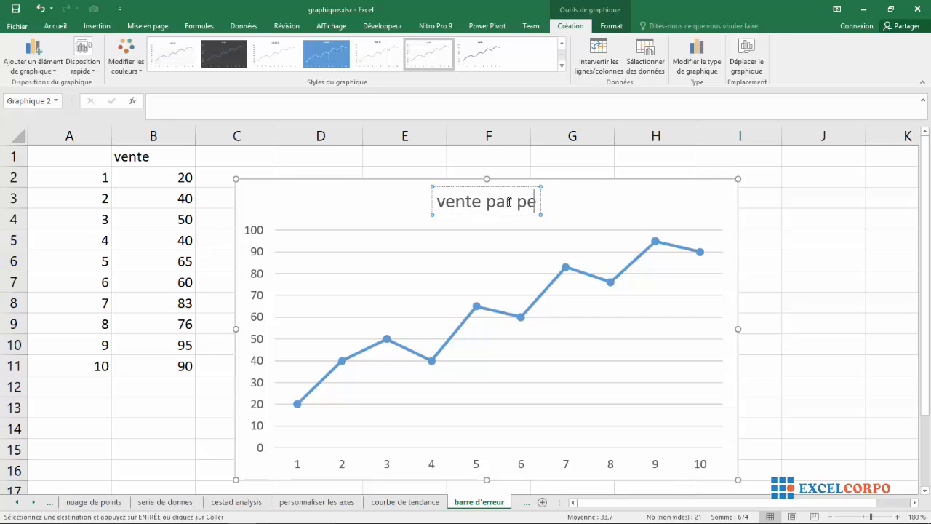
type("riode")
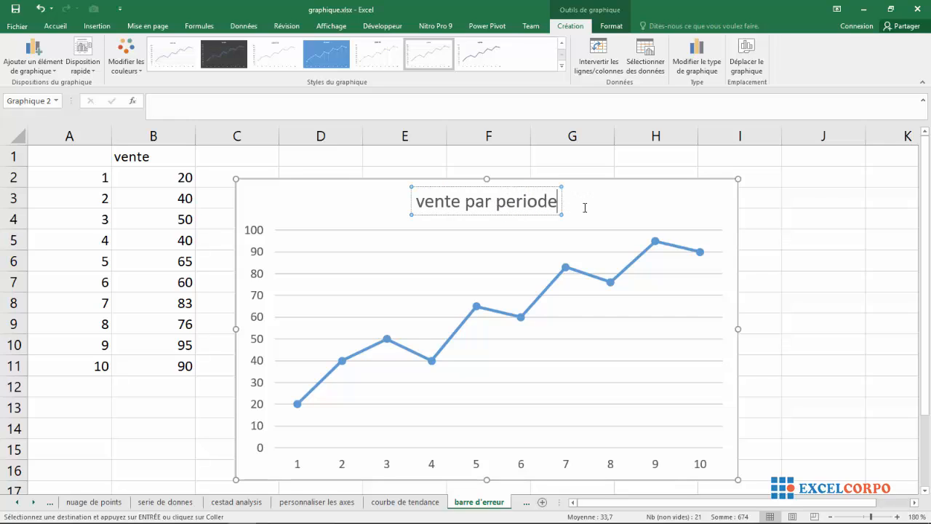
left_click(660, 211)
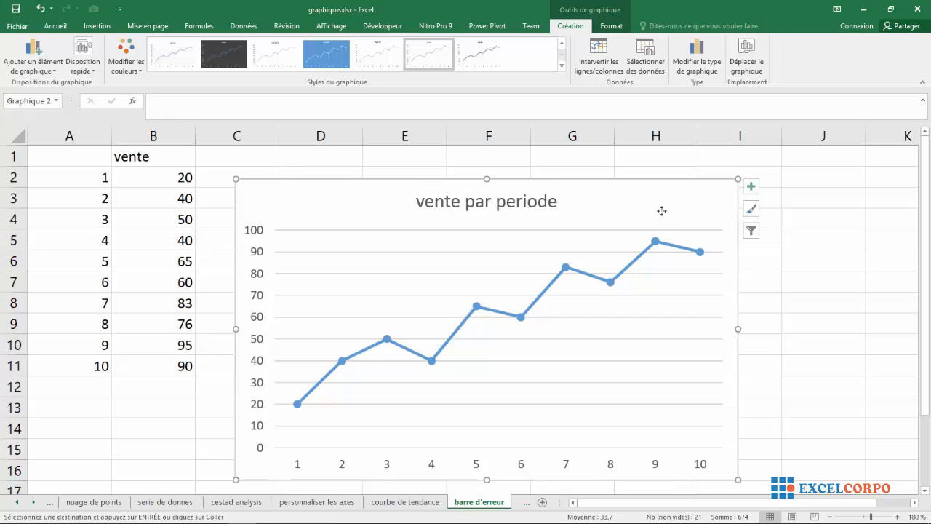
Add axis titles to the chart and set the vertical axis title to "vente"
left_click(753, 186)
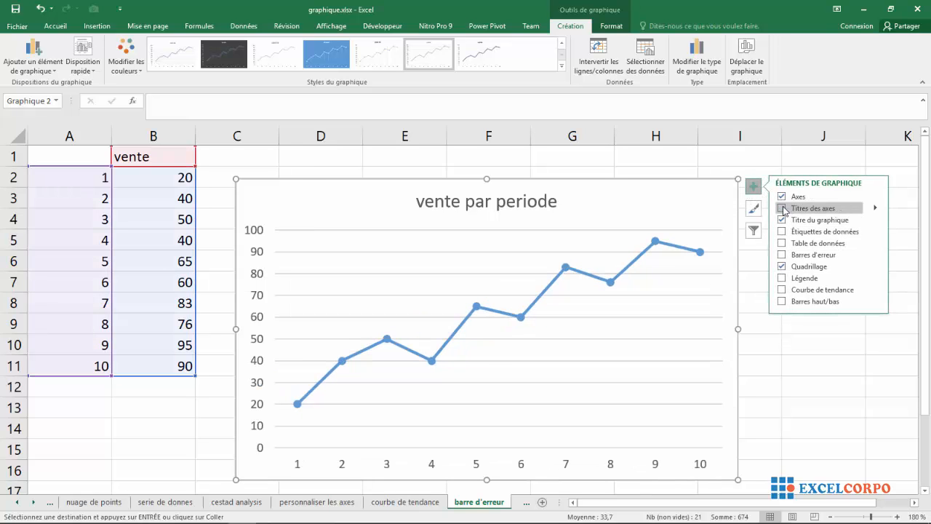
left_click(783, 208)
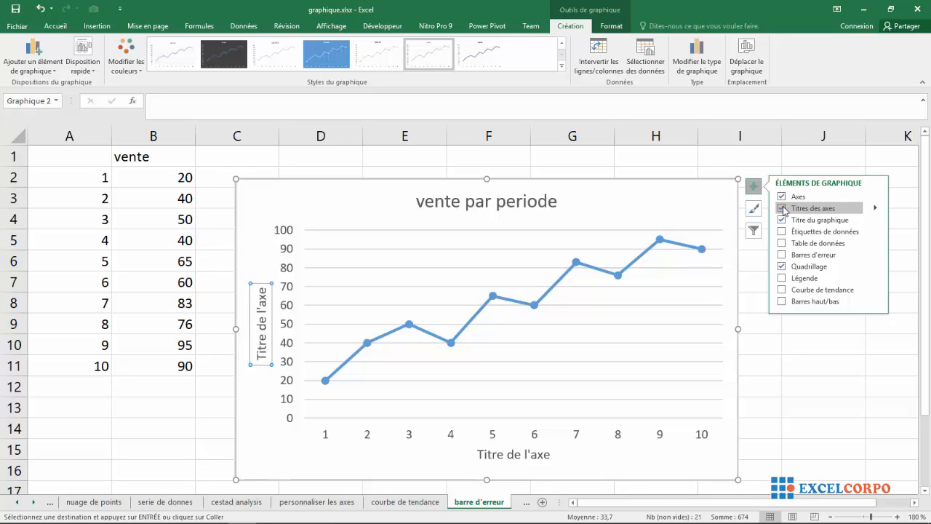
left_click(267, 309)
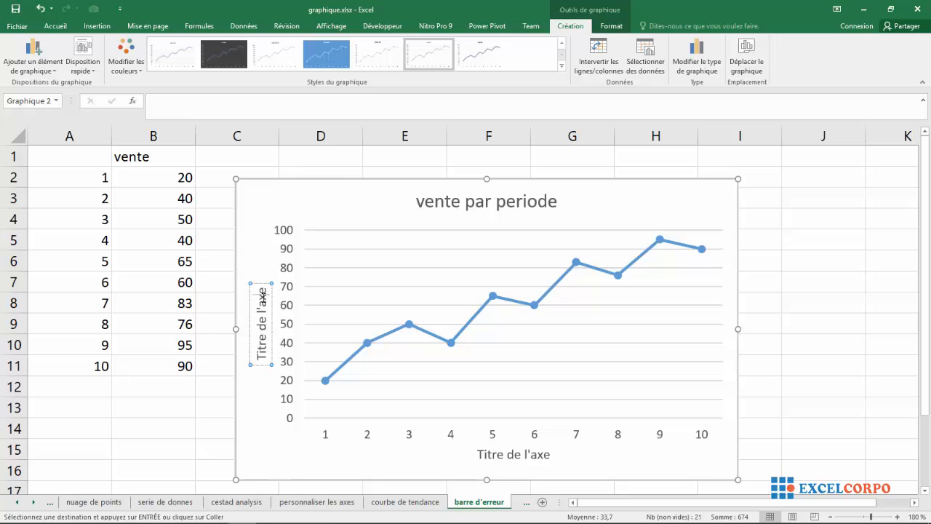
key("BackSpace")
key("BackSpace")
key("BackSpace")
key("BackSpace")
key("BackSpace")
key("BackSpace")
key("BackSpace")
key("BackSpace")
key("BackSpace")
key("BackSpace")
key("BackSpace")
key("BackSpace")
key("BackSpace")
key("BackSpace")
type("vente")
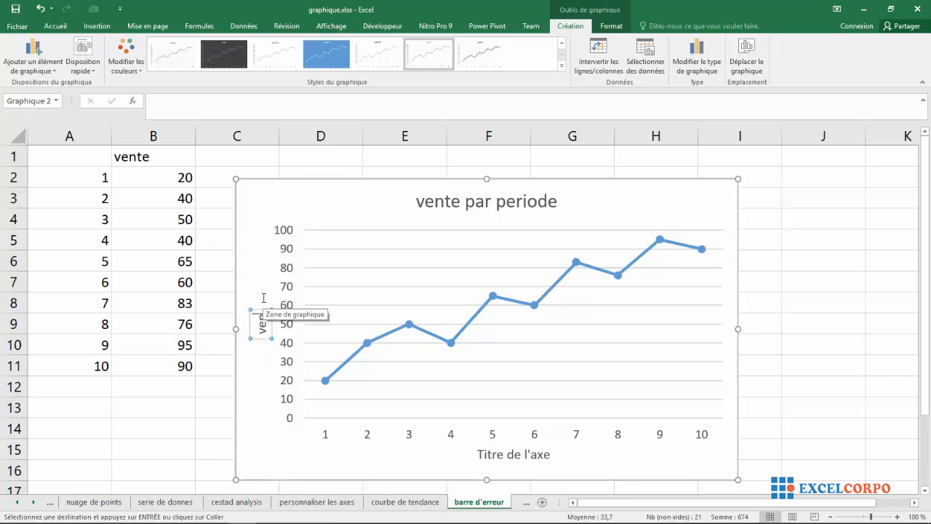
Replace the horizontal axis title's placeholder text with "periode"
double_click(525, 454)
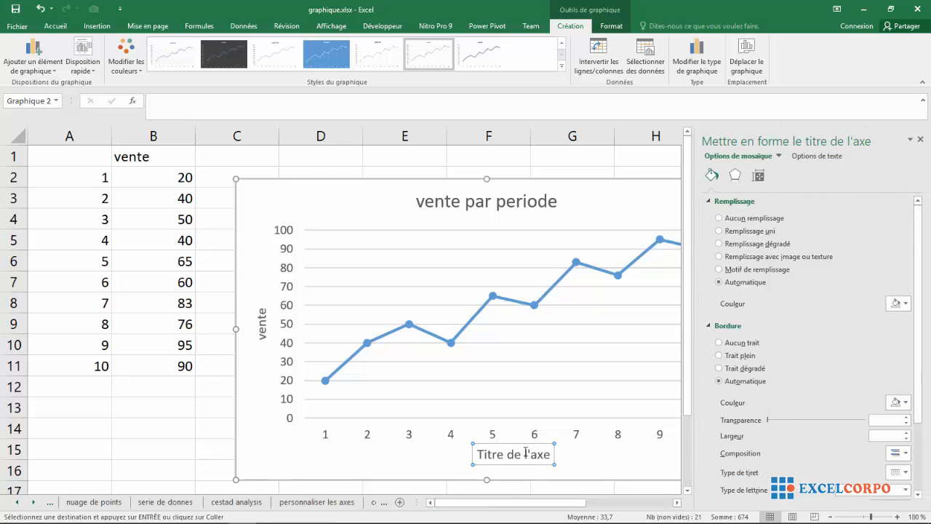
left_click_drag(552, 455, 502, 456)
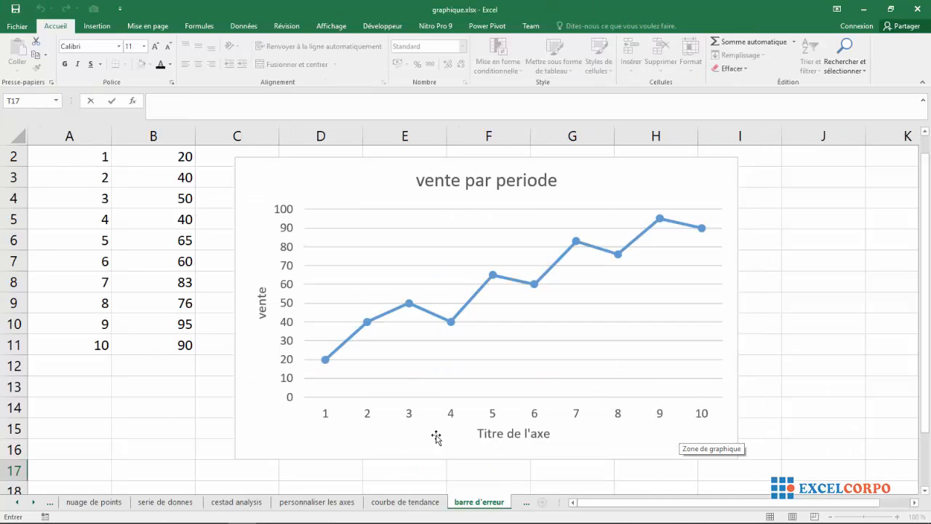
left_click(513, 433)
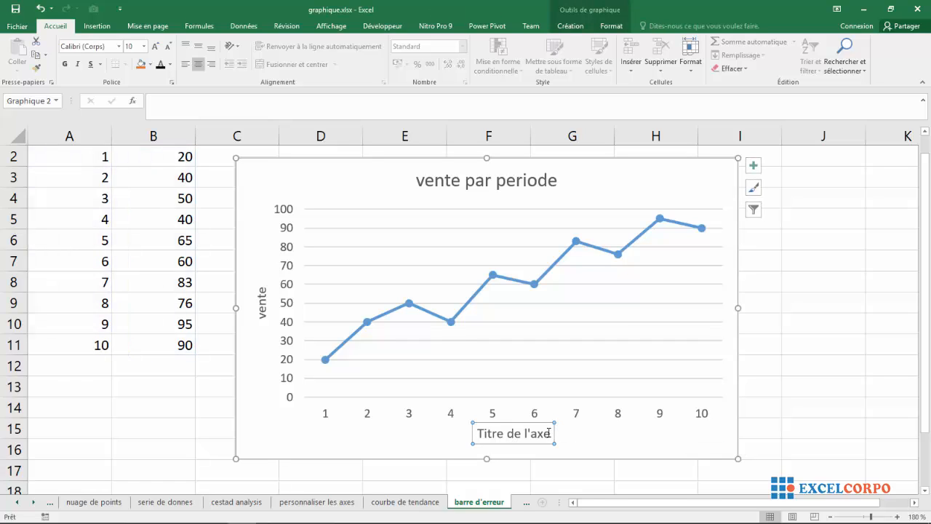
left_click_drag(549, 433, 492, 431)
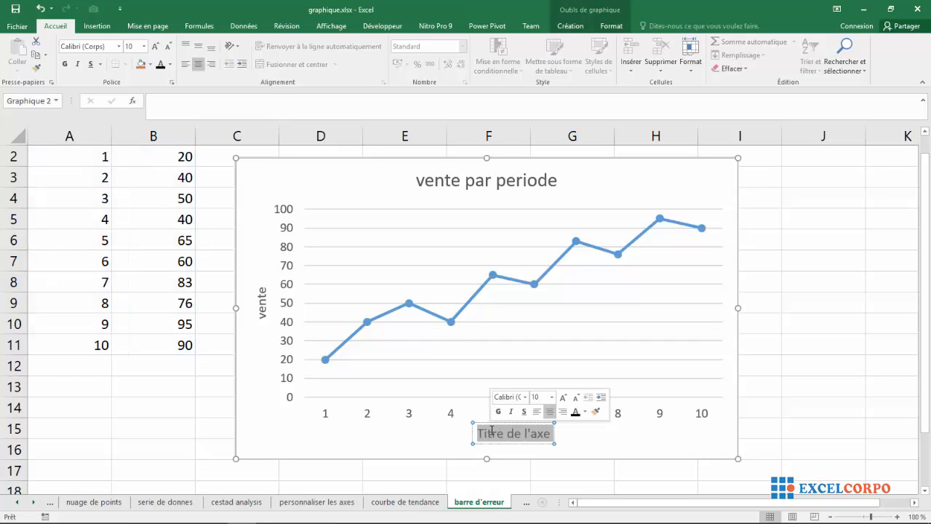
type("periode")
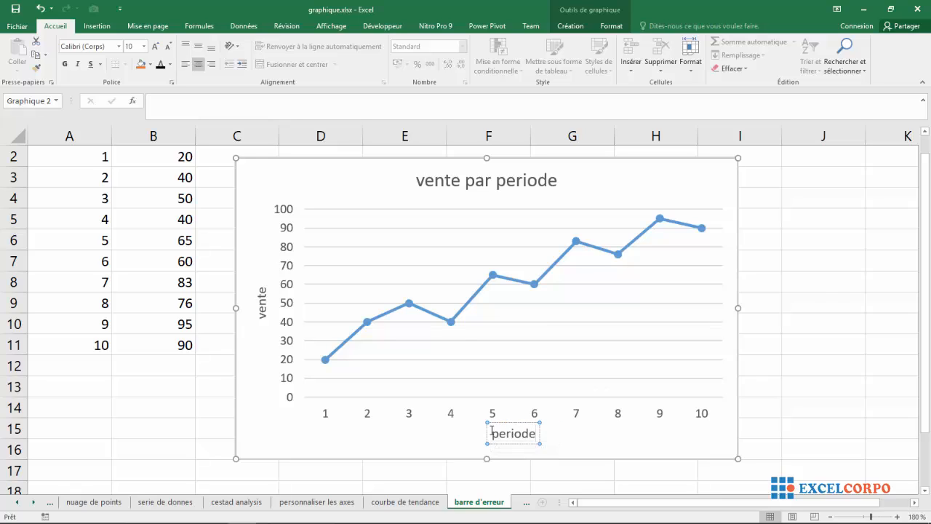
left_click(800, 361)
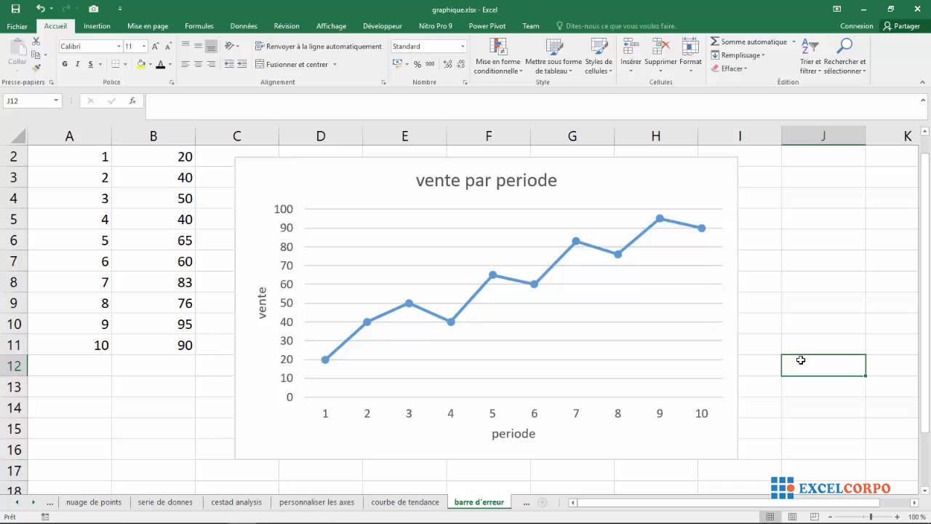
Add vertical error bars to the line chart with a fixed-value error amount of 10
left_click(613, 180)
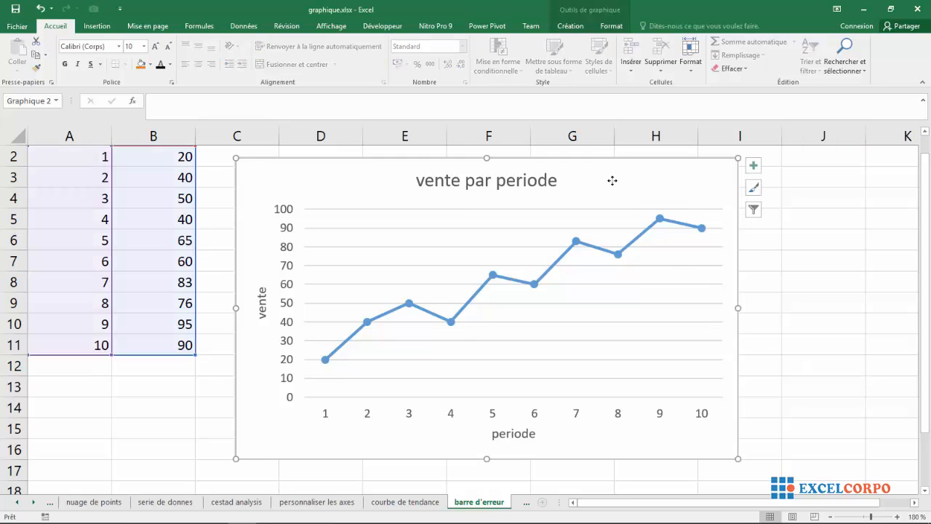
left_click(755, 167)
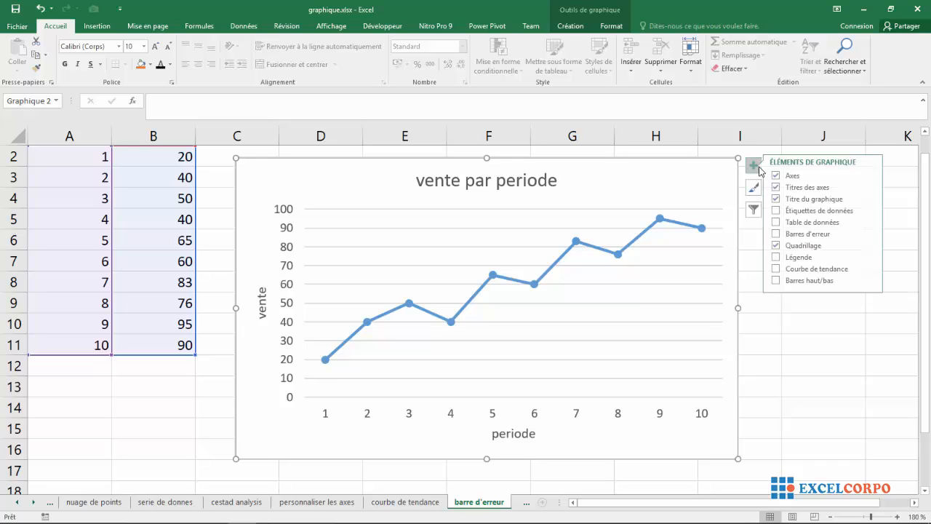
left_click(793, 239)
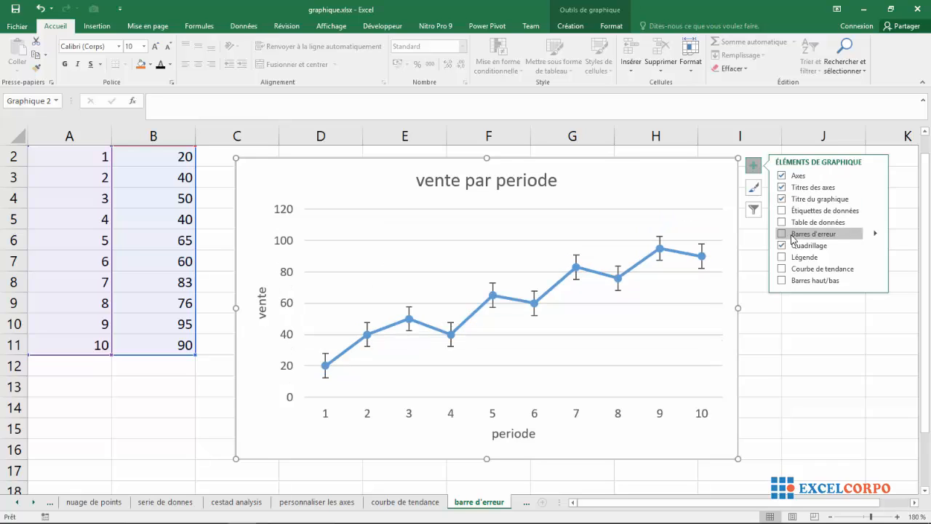
left_click(875, 234)
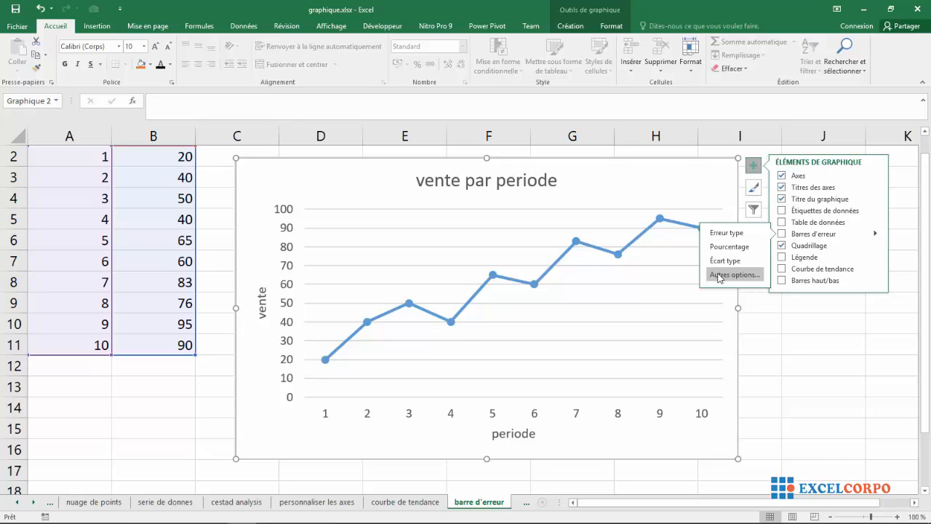
left_click(734, 275)
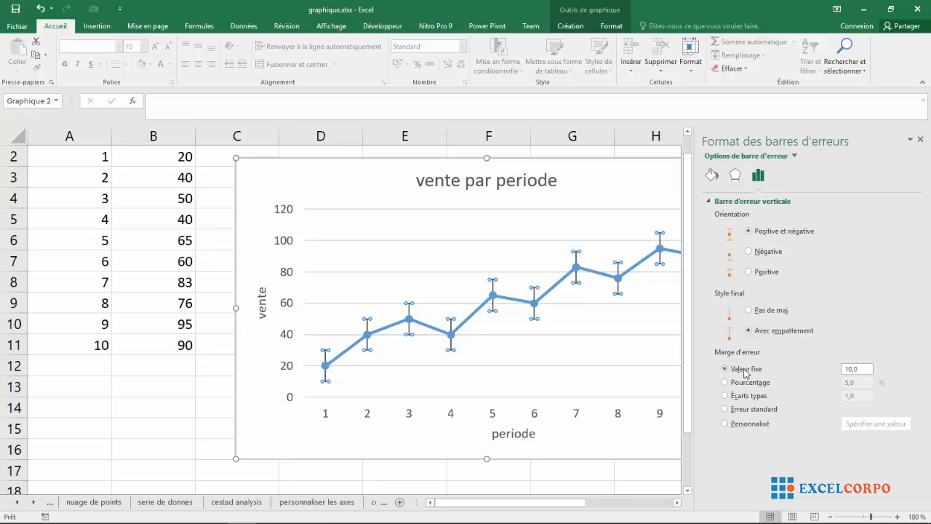
left_click(862, 368)
left_click(921, 140)
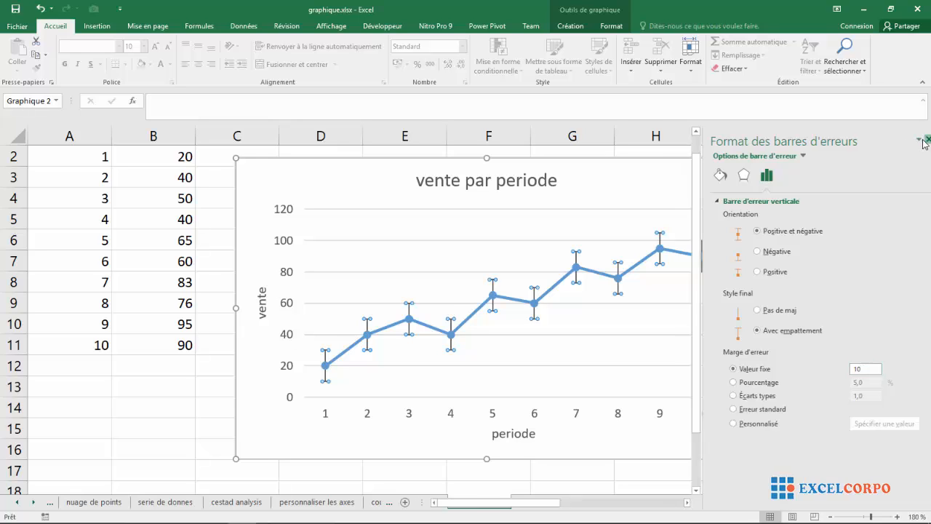
left_click(803, 240)
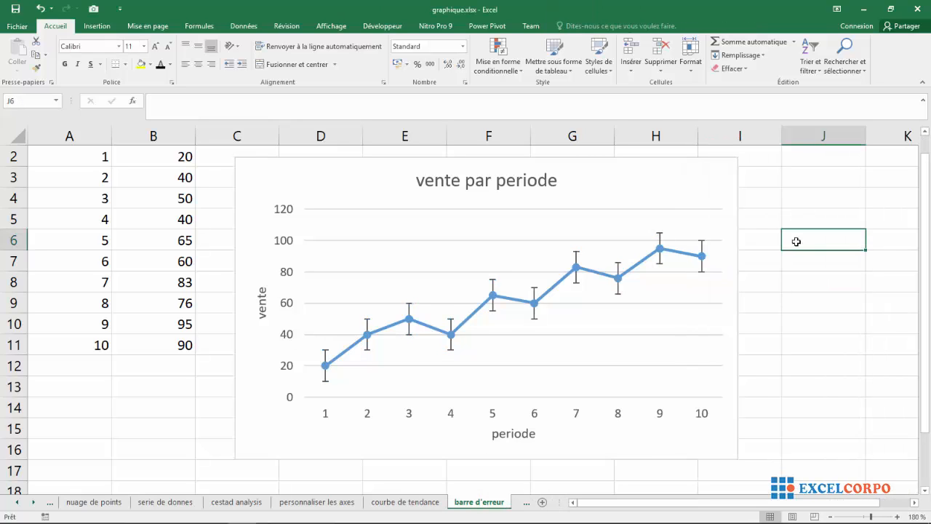
mouse_move(489, 303)
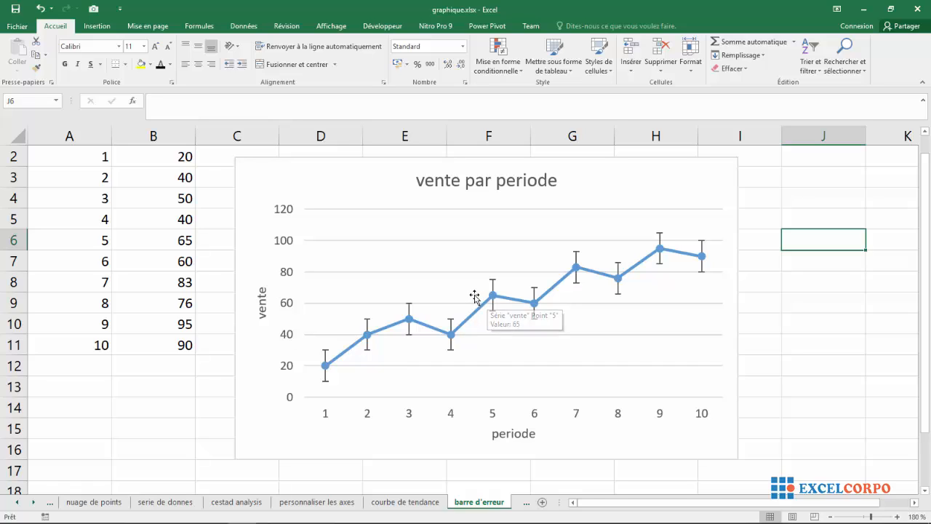
left_click(574, 195)
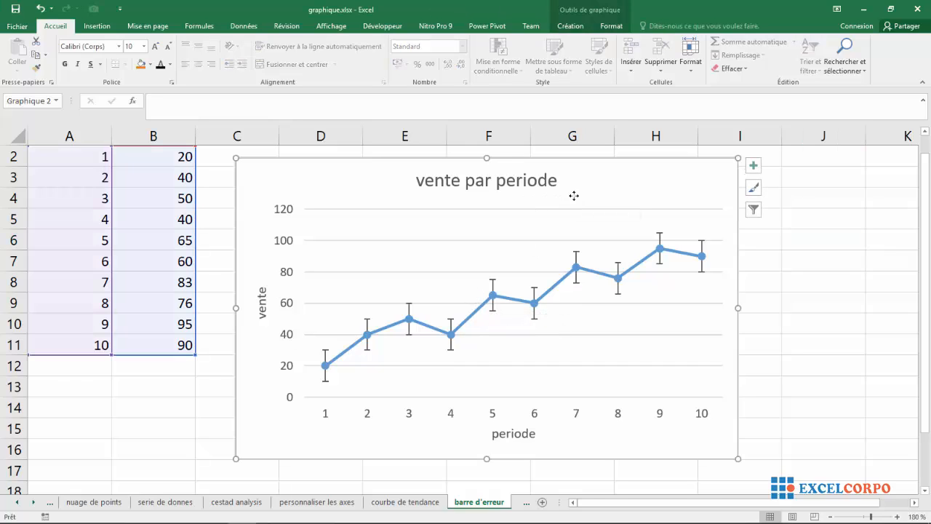